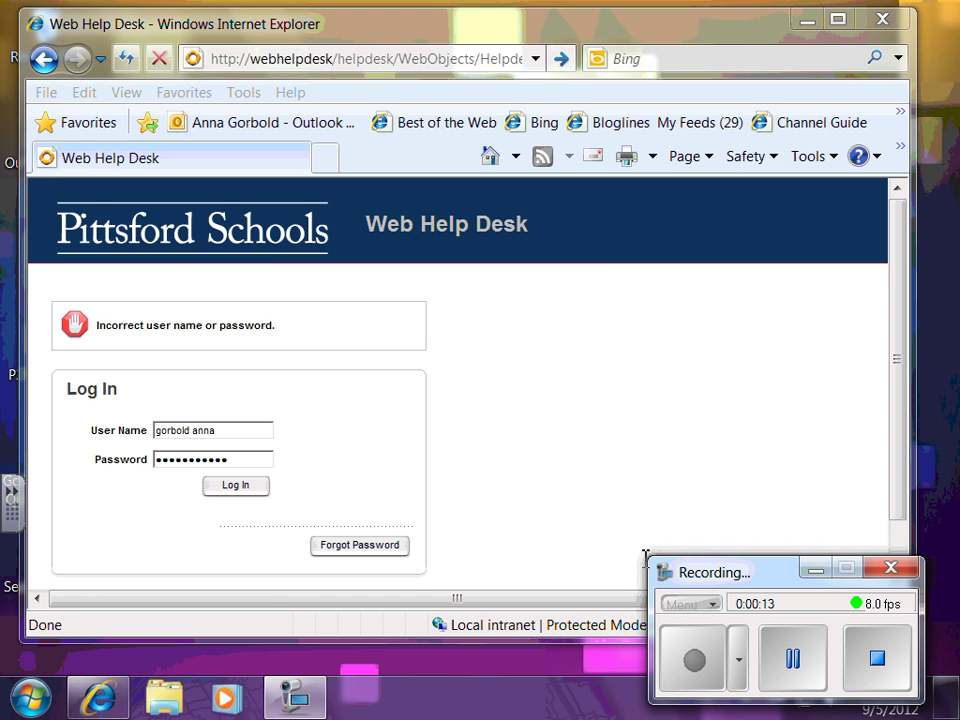
Step: Log in to Web Help Desk to reach My Tickets with its 3 assigned tickets
left_click(239, 490)
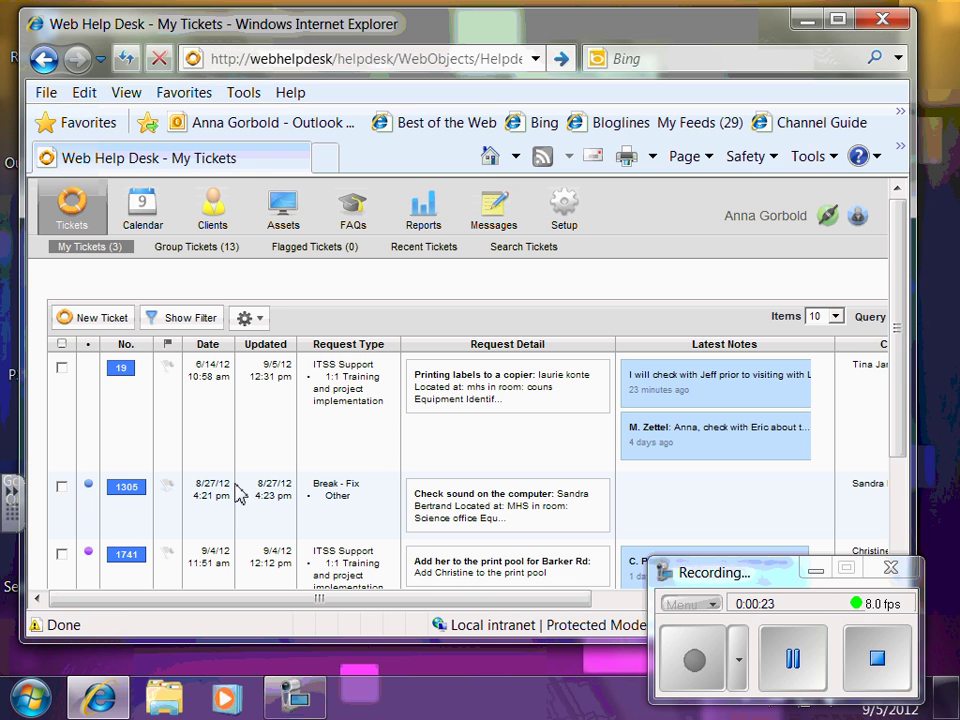
Step: Move and enlarge the Internet Explorer window until the full Client column shows
left_click(816, 569)
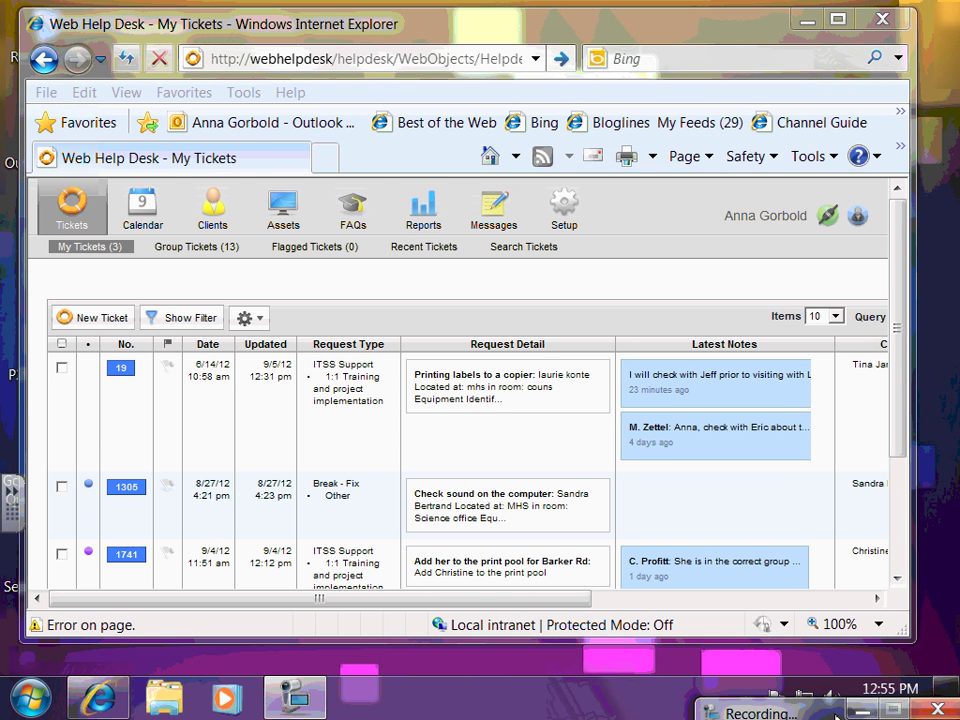
mouse_move(720, 34)
left_mouse_down()
mouse_move(720, 22)
mouse_move(722, 30)
left_mouse_up()
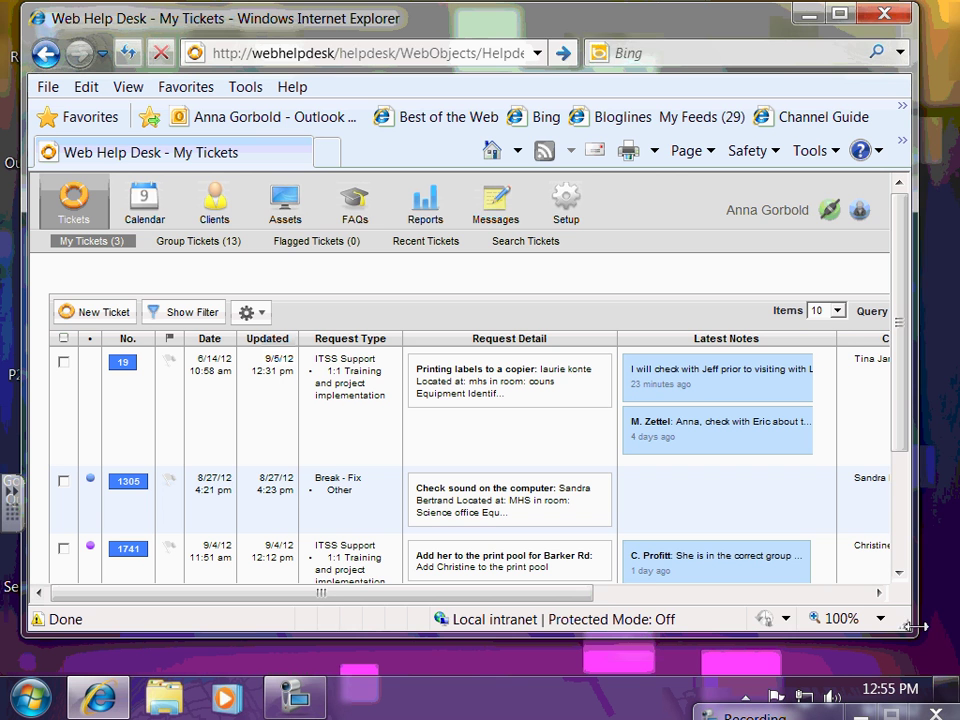
left_click_drag(912, 626, 956, 634)
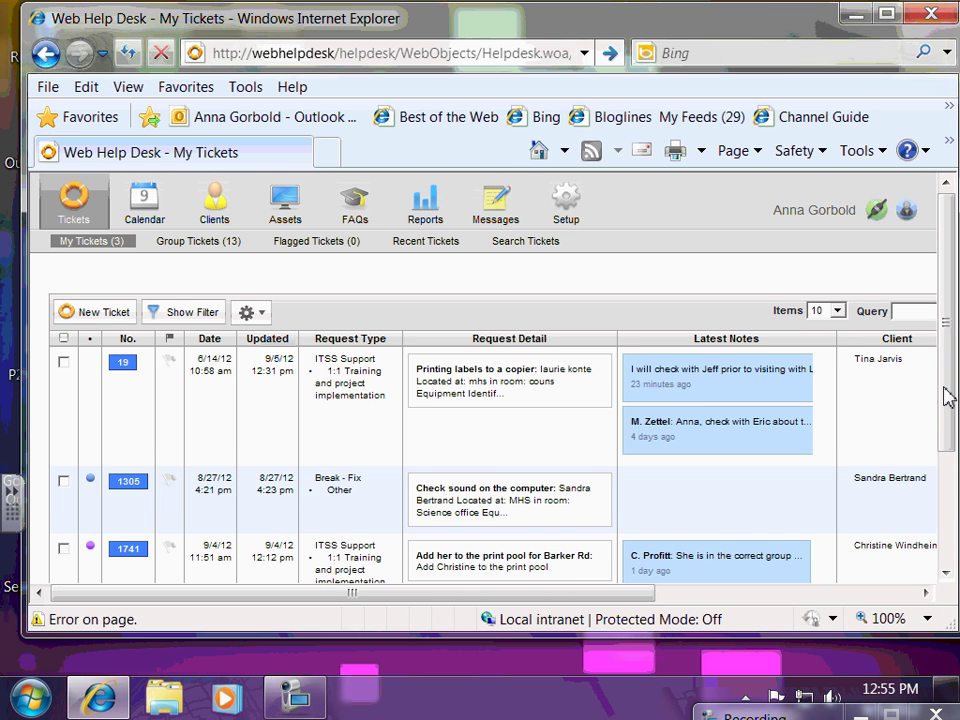
scroll(950, 420, "down", 1)
left_click_drag(950, 420, 955, 465)
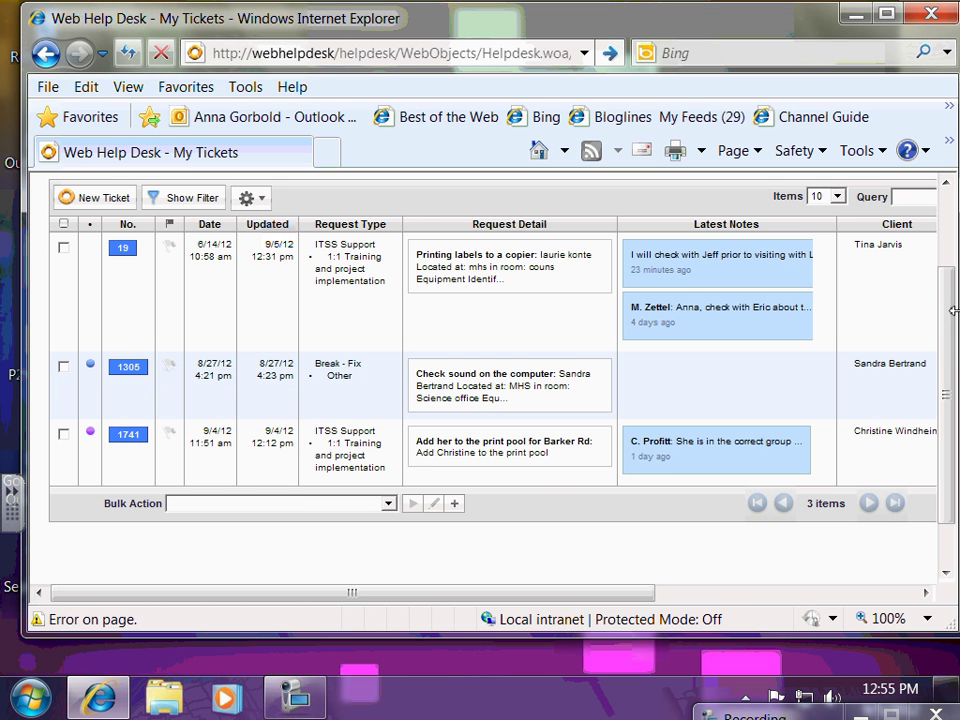
left_click_drag(950, 333, 955, 251)
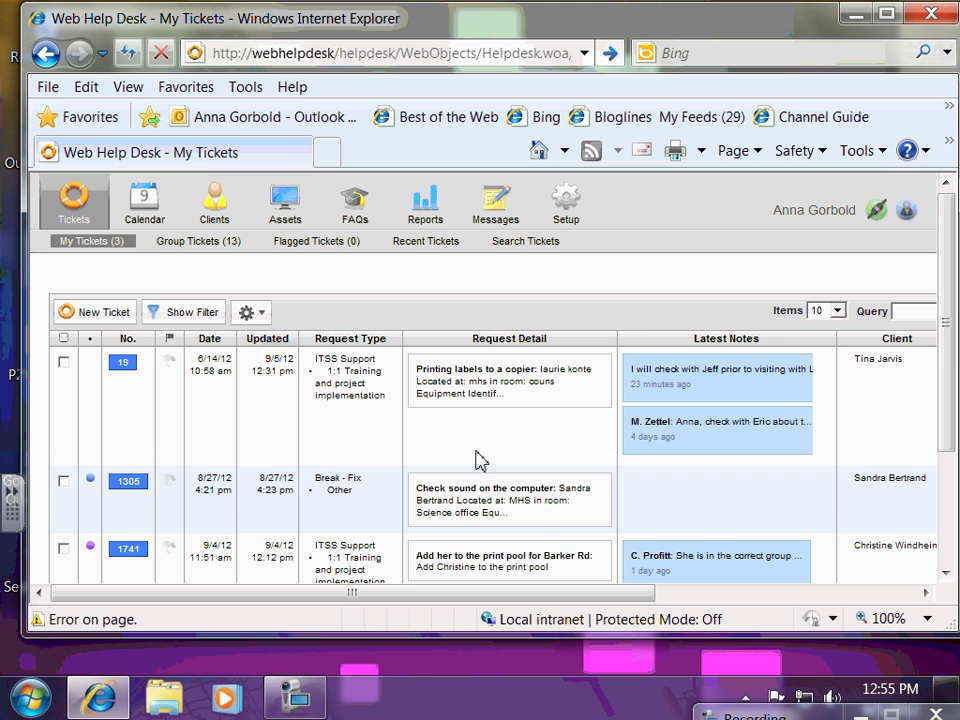
scroll(700, 420, "down", 2)
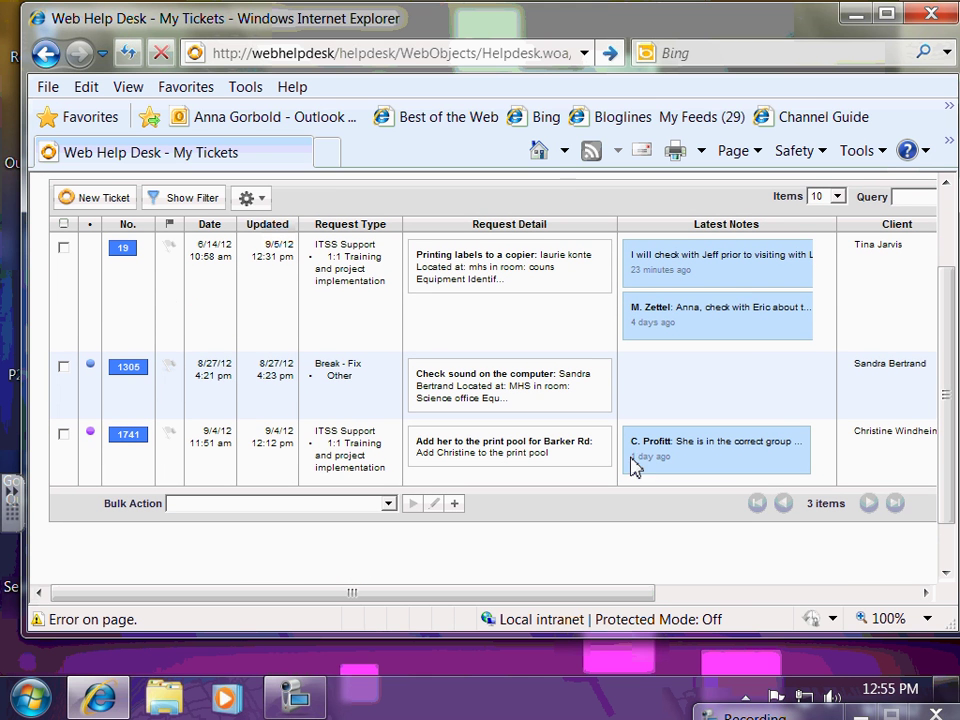
mouse_move(92, 368)
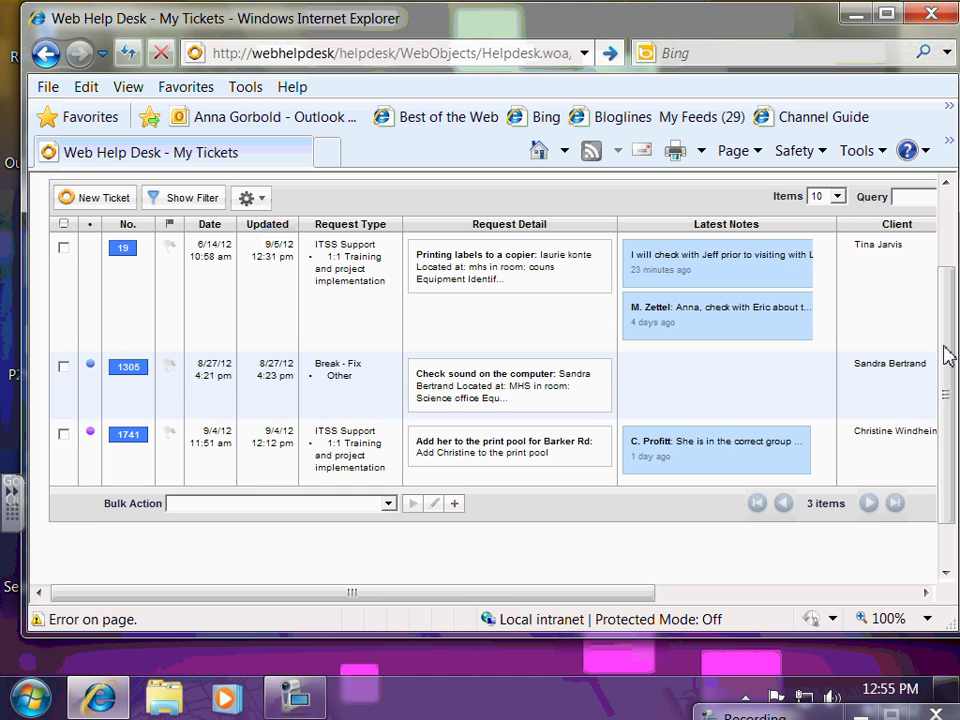
left_click_drag(945, 354, 945, 332)
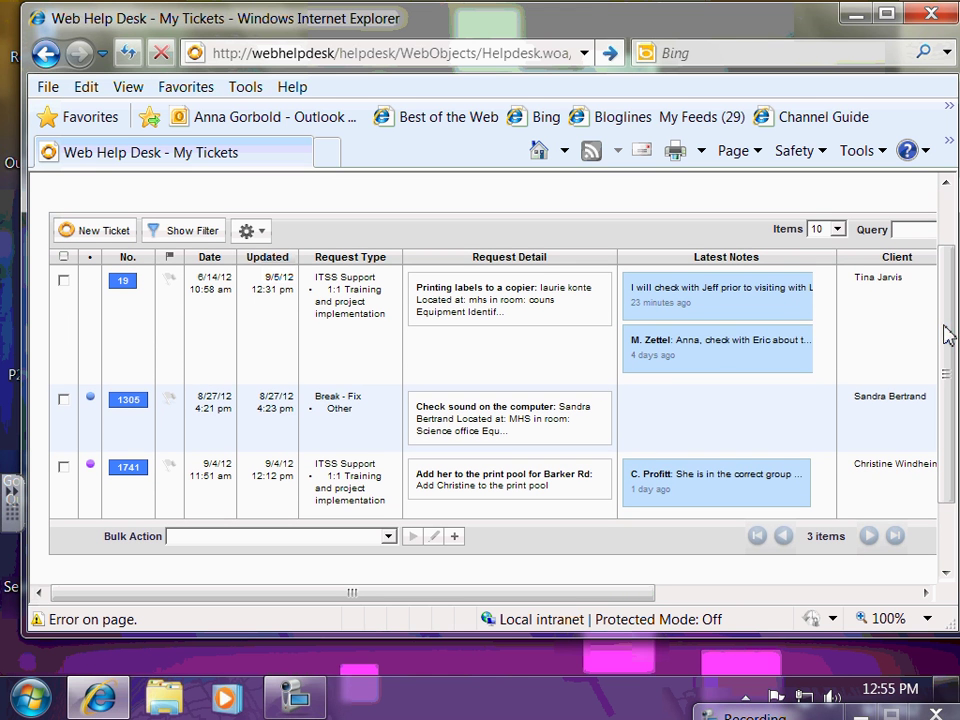
Step: Open ticket 19, 'Printing labels to a copier', and review its details, notes and history
left_click(122, 288)
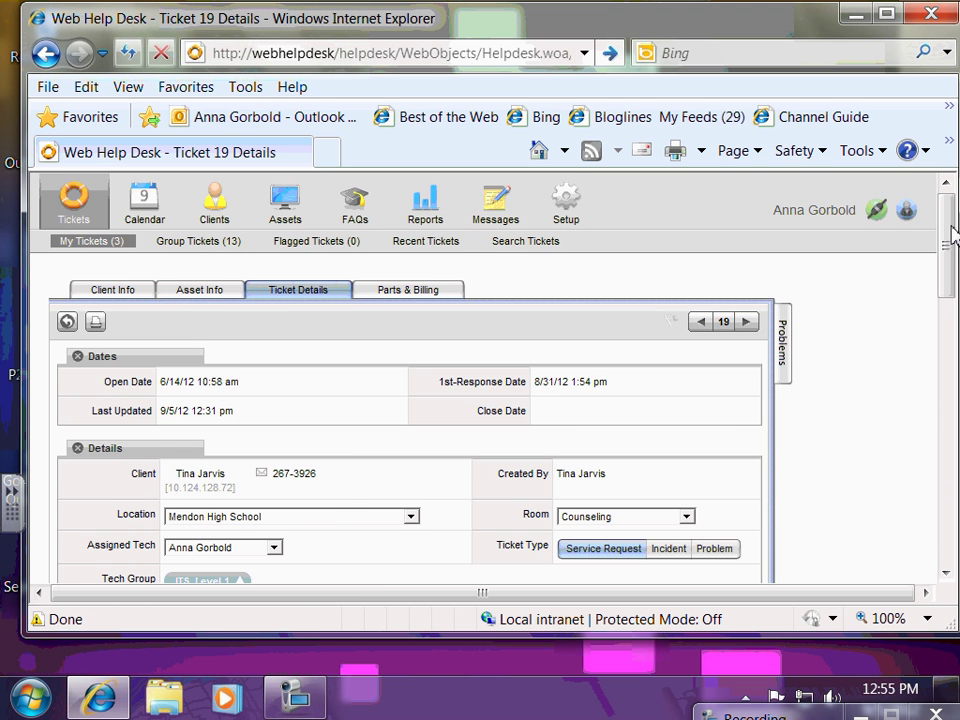
left_click_drag(952, 235, 955, 289)
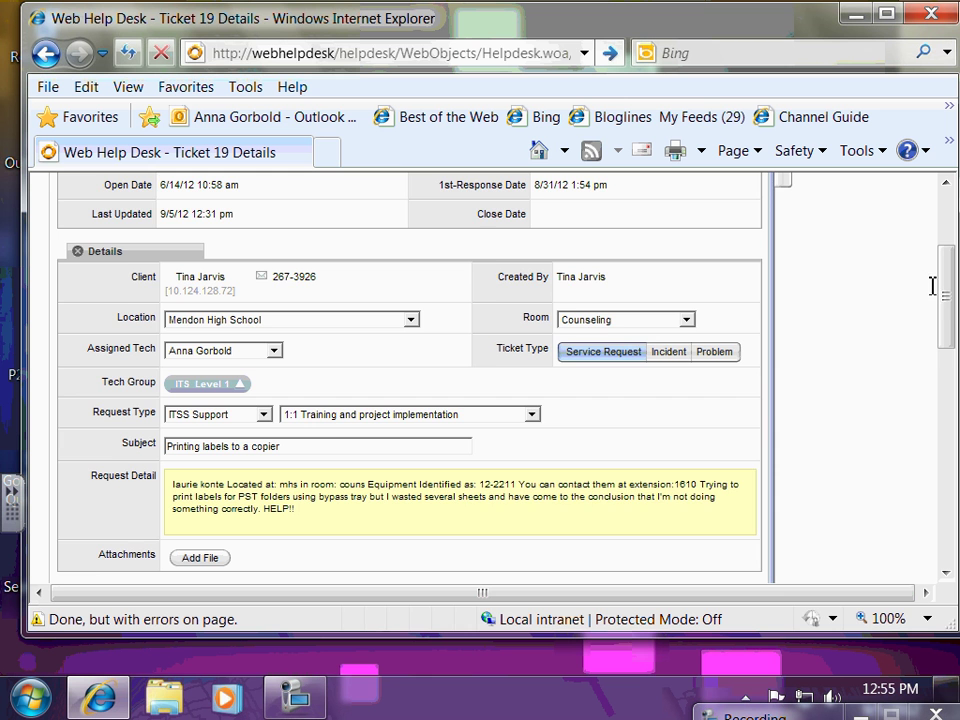
left_click_drag(949, 319, 950, 347)
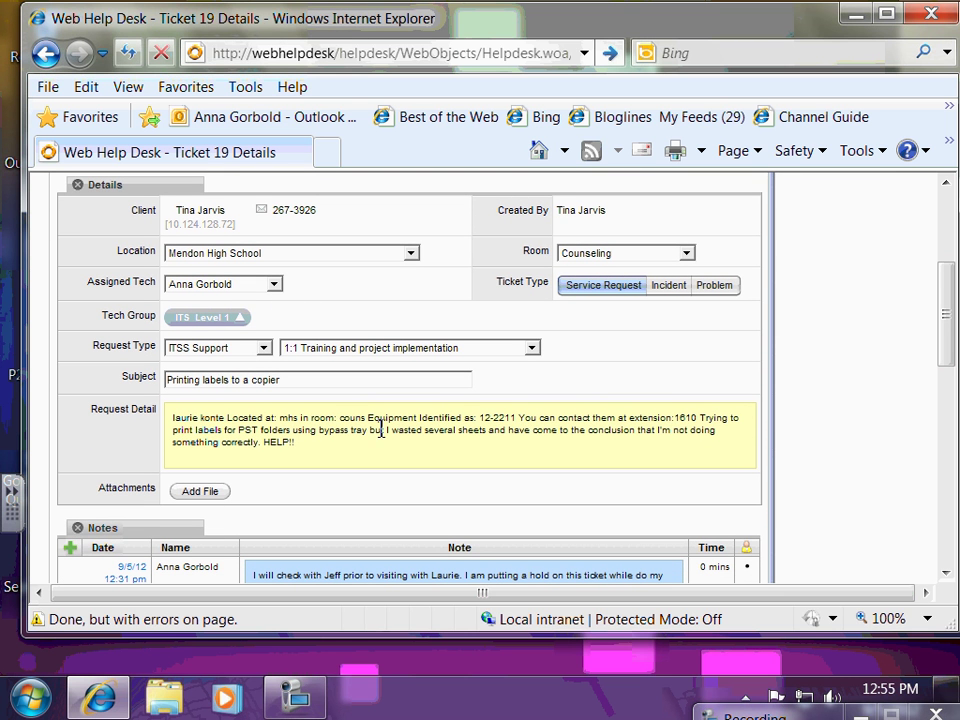
left_click_drag(950, 347, 950, 370)
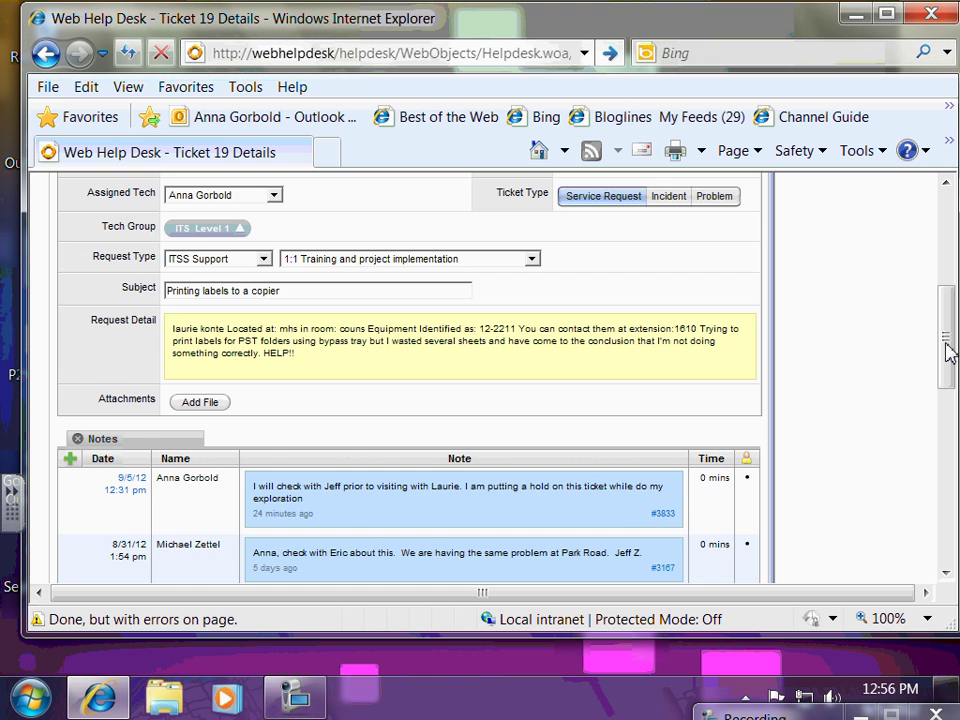
left_click_drag(950, 357, 952, 390)
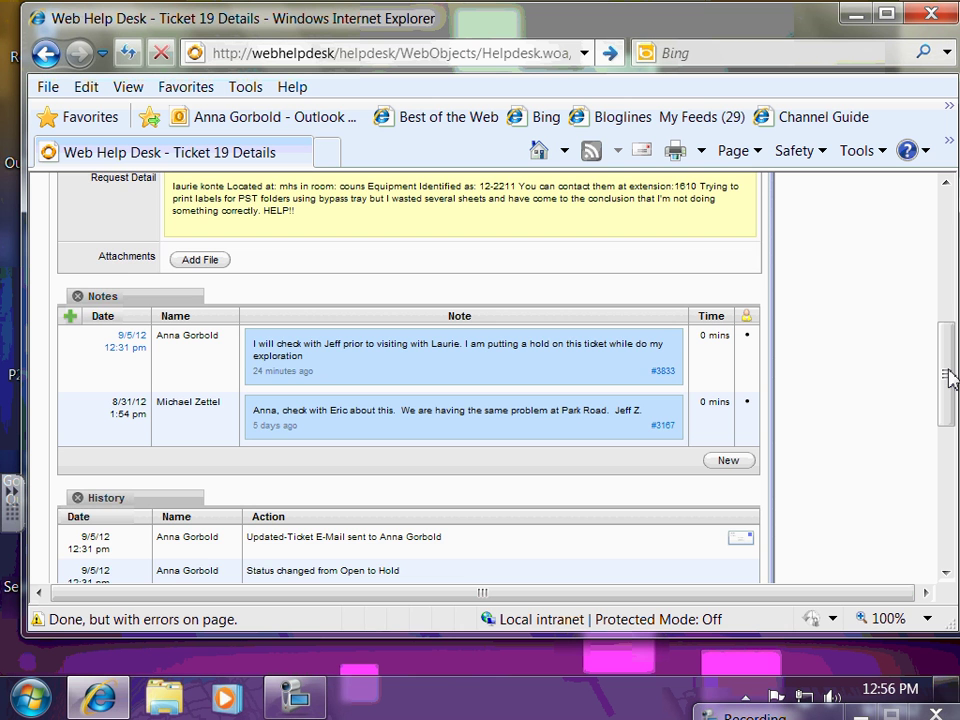
left_click_drag(948, 378, 948, 470)
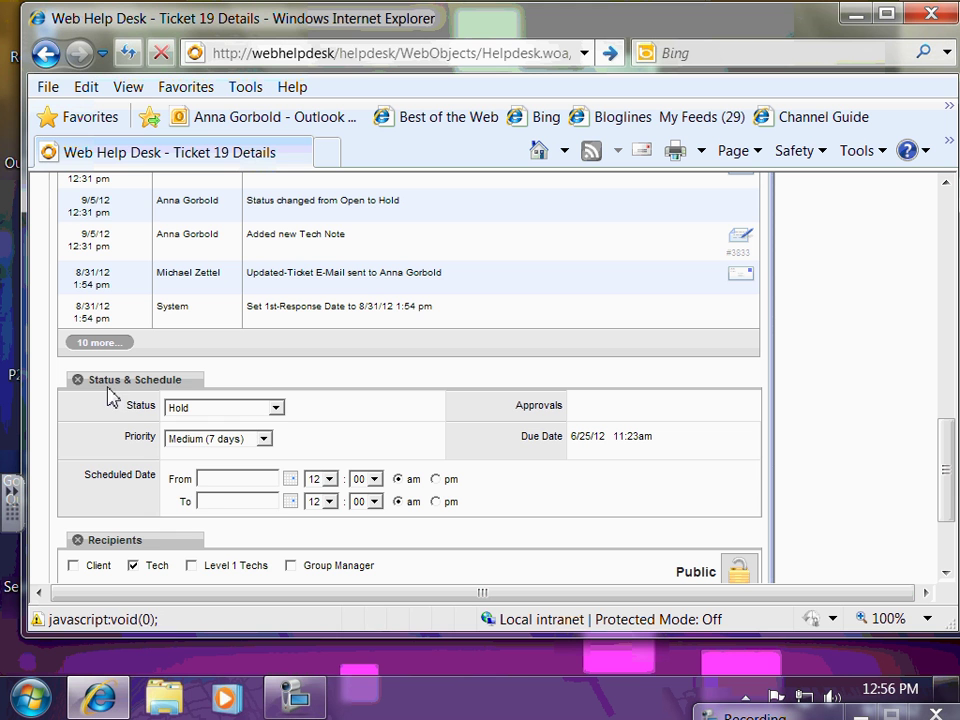
left_click(276, 410)
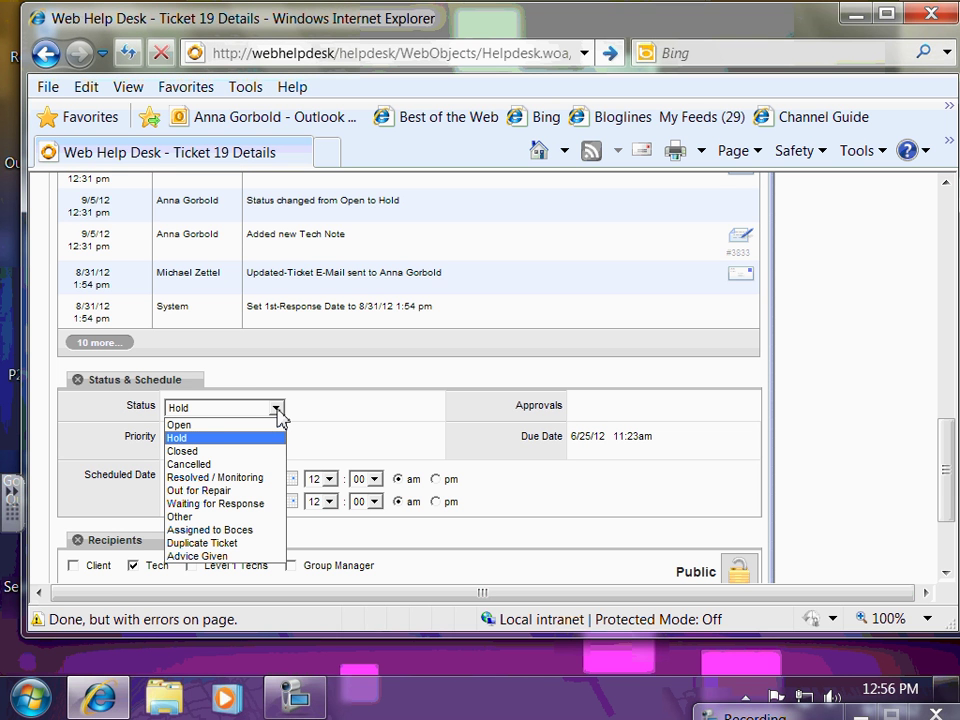
left_click(277, 410)
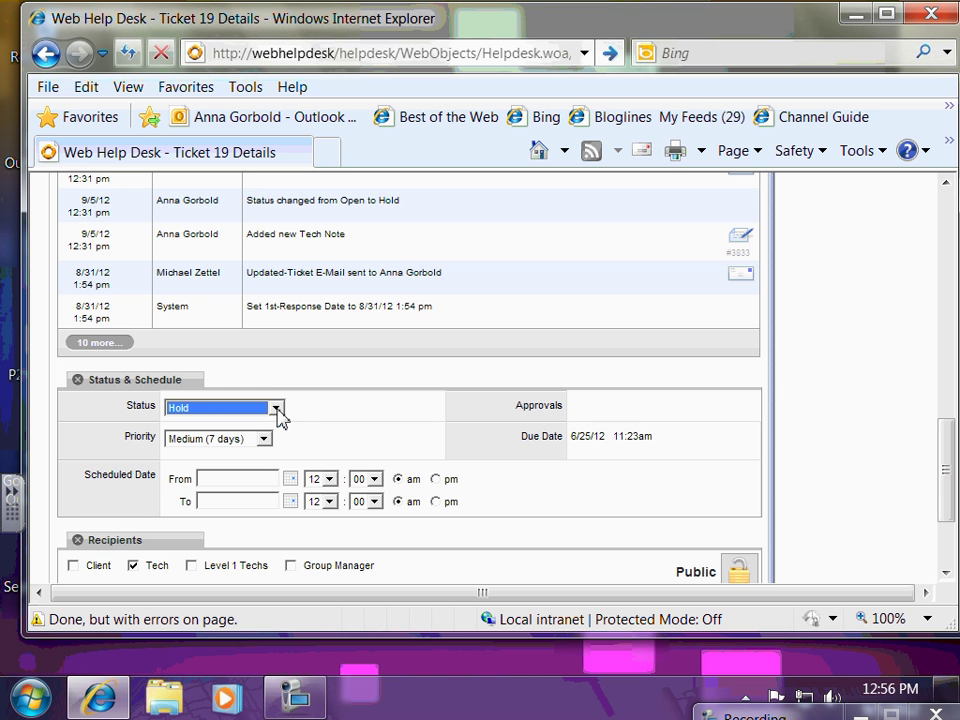
left_click(951, 488)
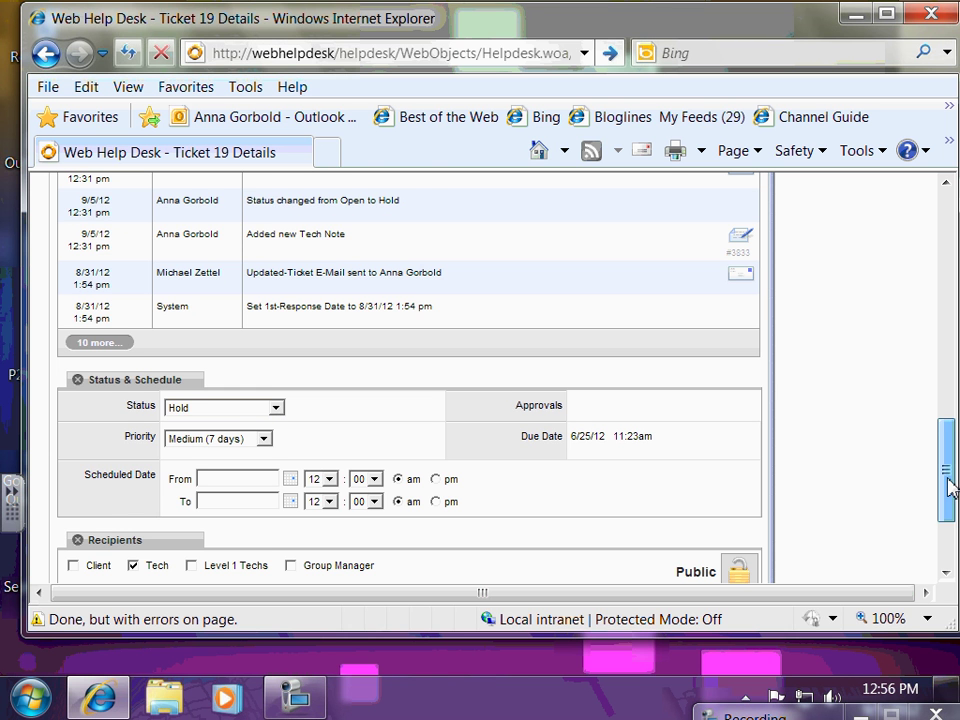
left_click_drag(951, 488, 926, 293)
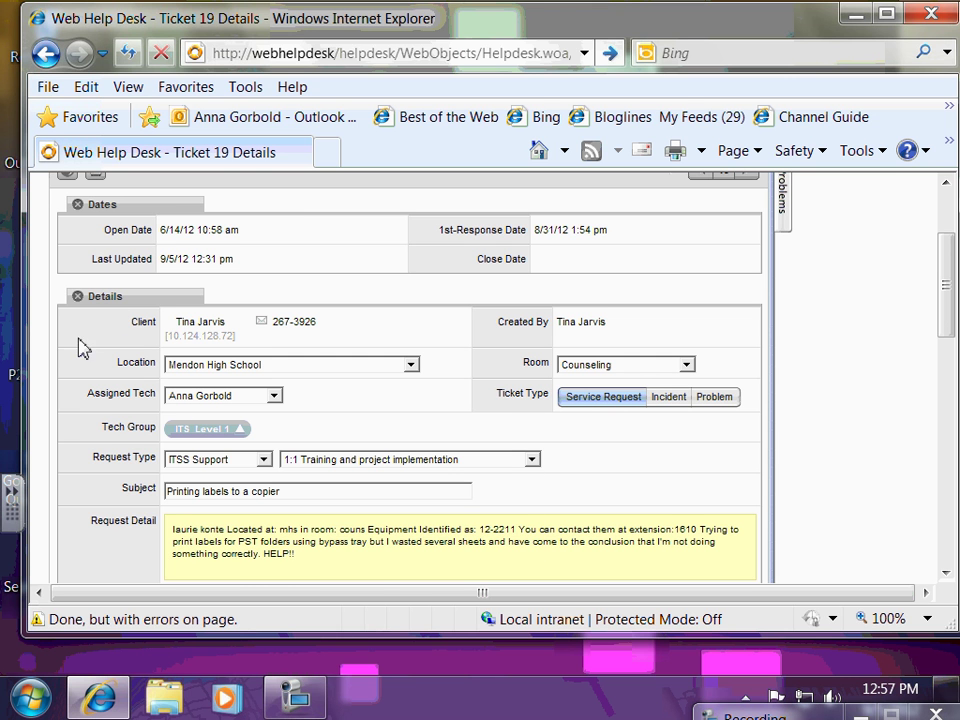
Step: Reassign ticket 19 to the new technician in the Assigned Tech list
left_click(276, 402)
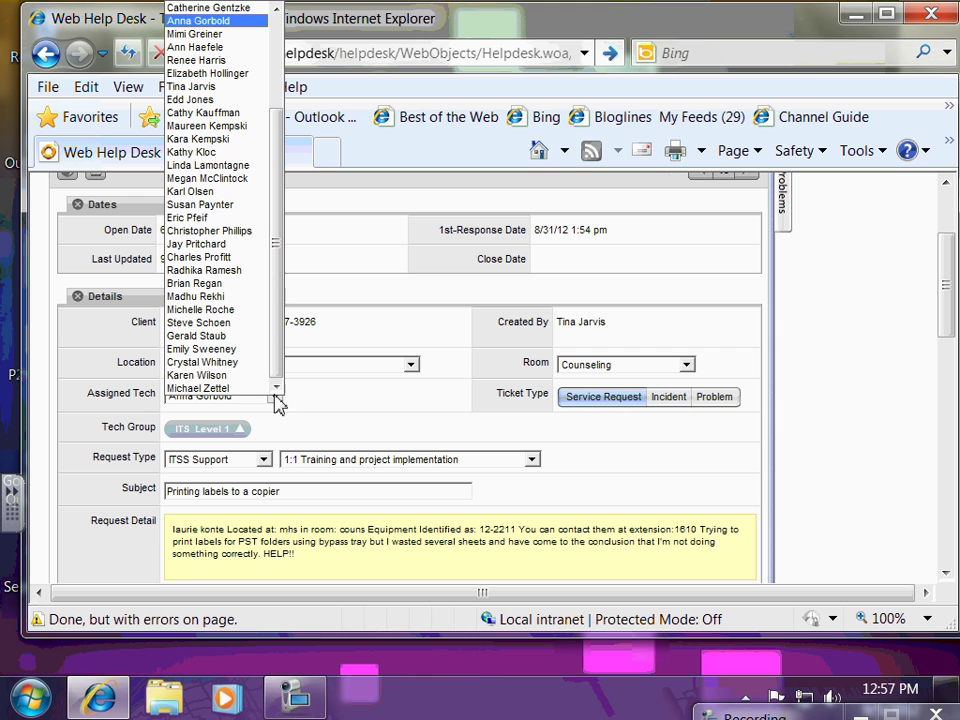
left_click(247, 179)
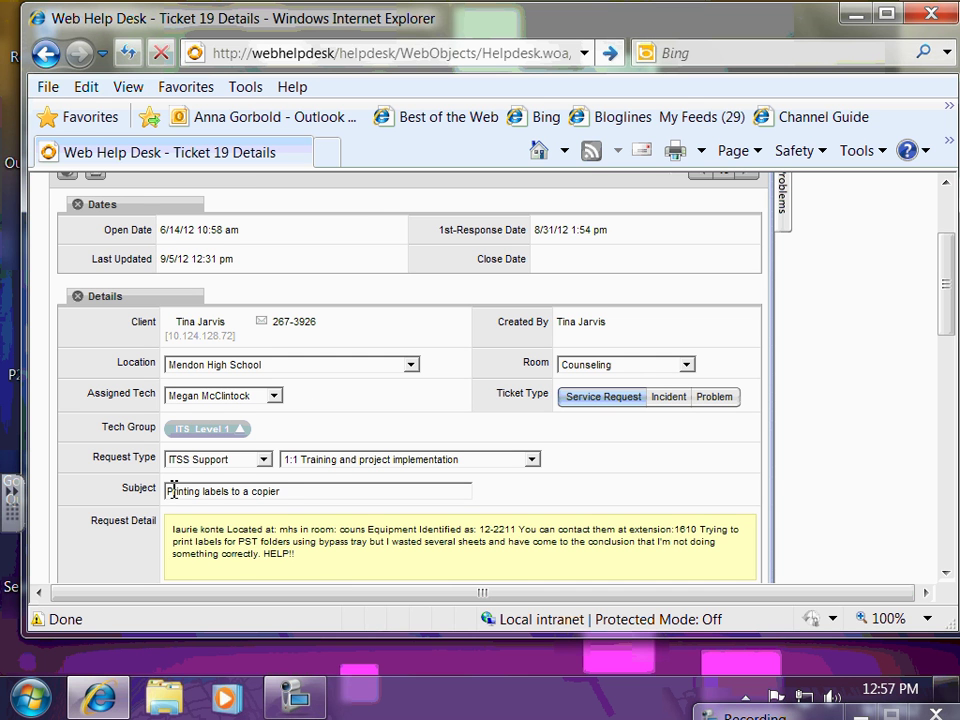
Step: Set ticket 19's request type to Audio / Visual
left_click(265, 459)
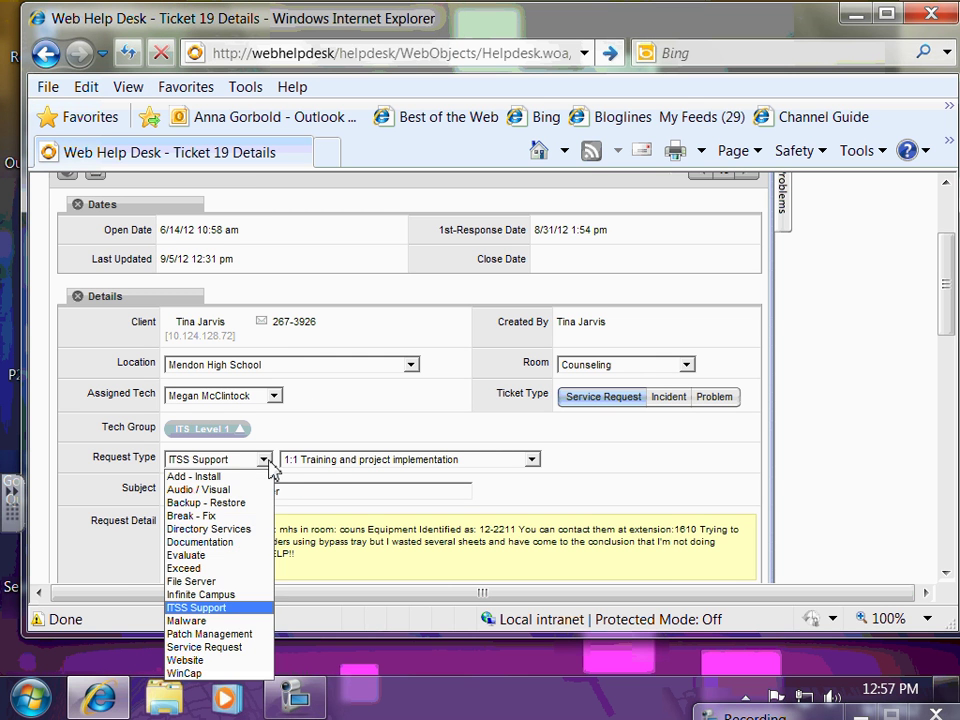
left_click(204, 606)
left_click(265, 459)
left_click(265, 459)
left_click(260, 461)
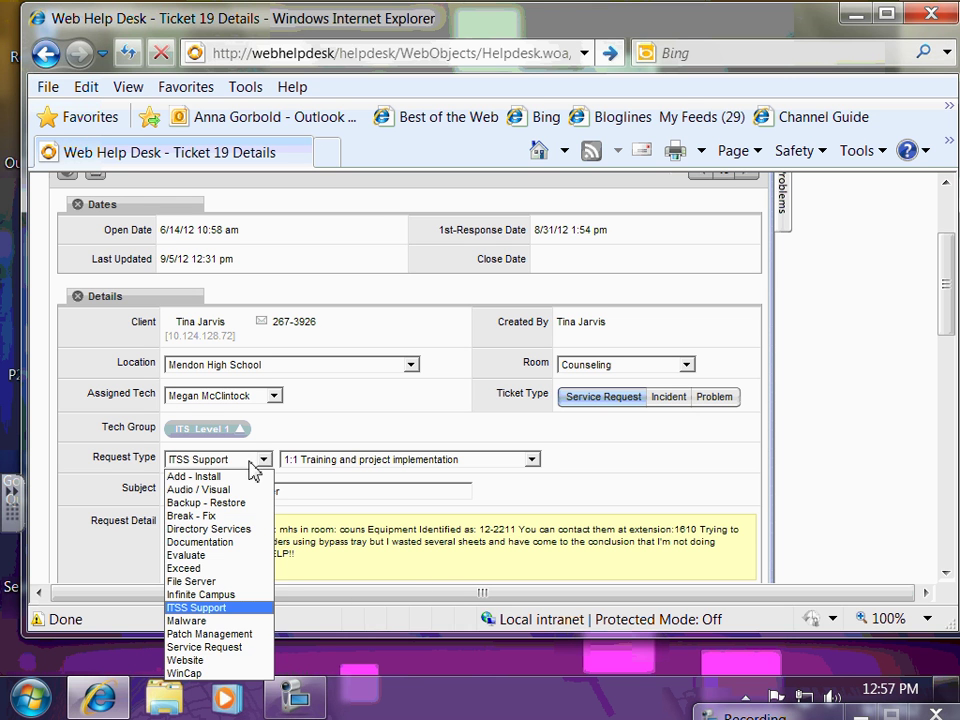
left_click(212, 489)
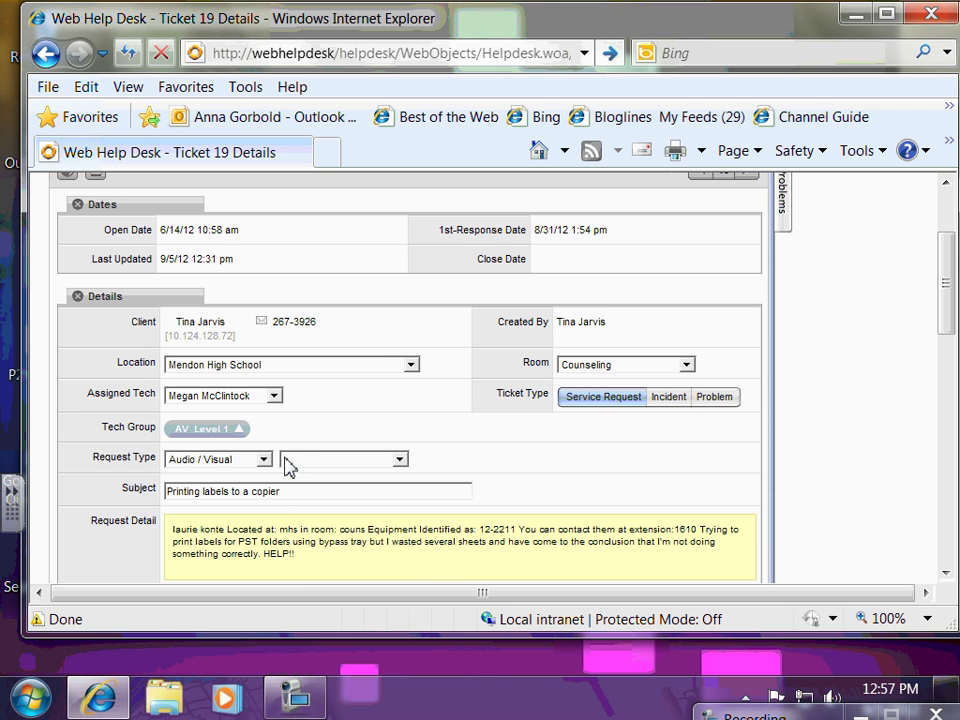
Step: Choose Batteries as the Audio / Visual subtype
left_click(401, 464)
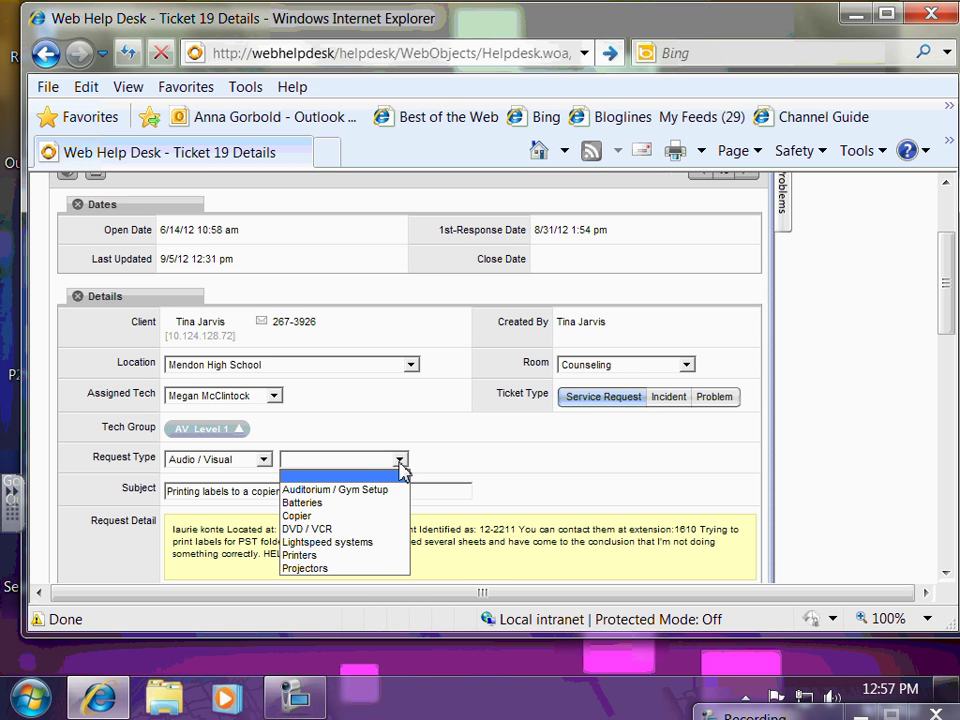
left_click(401, 466)
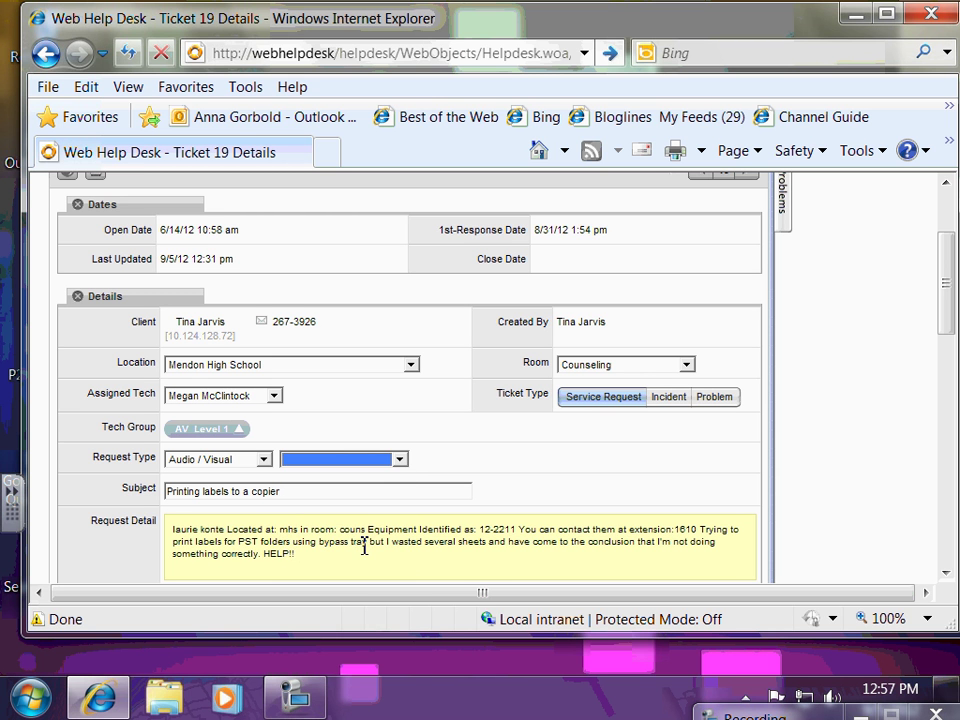
left_click(401, 463)
left_click(340, 528)
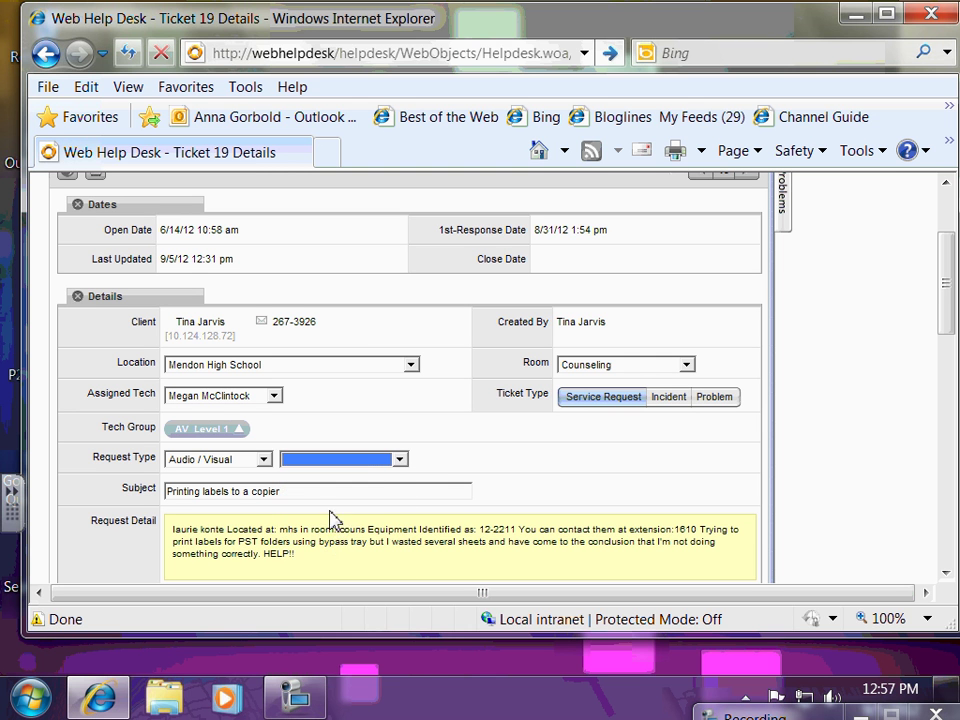
left_click(401, 463)
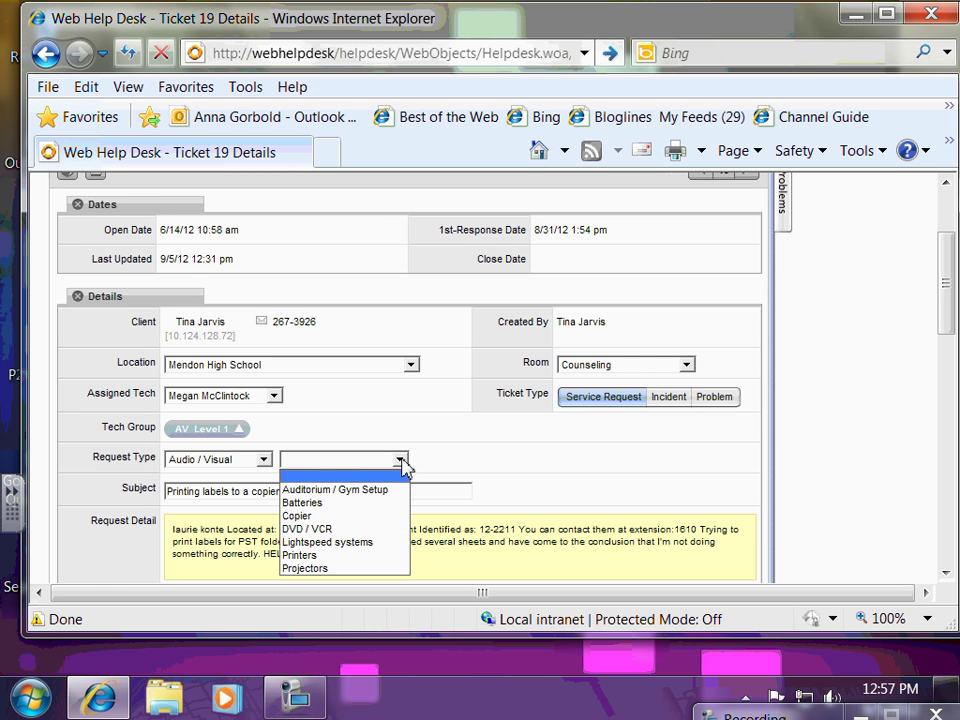
left_click(318, 506)
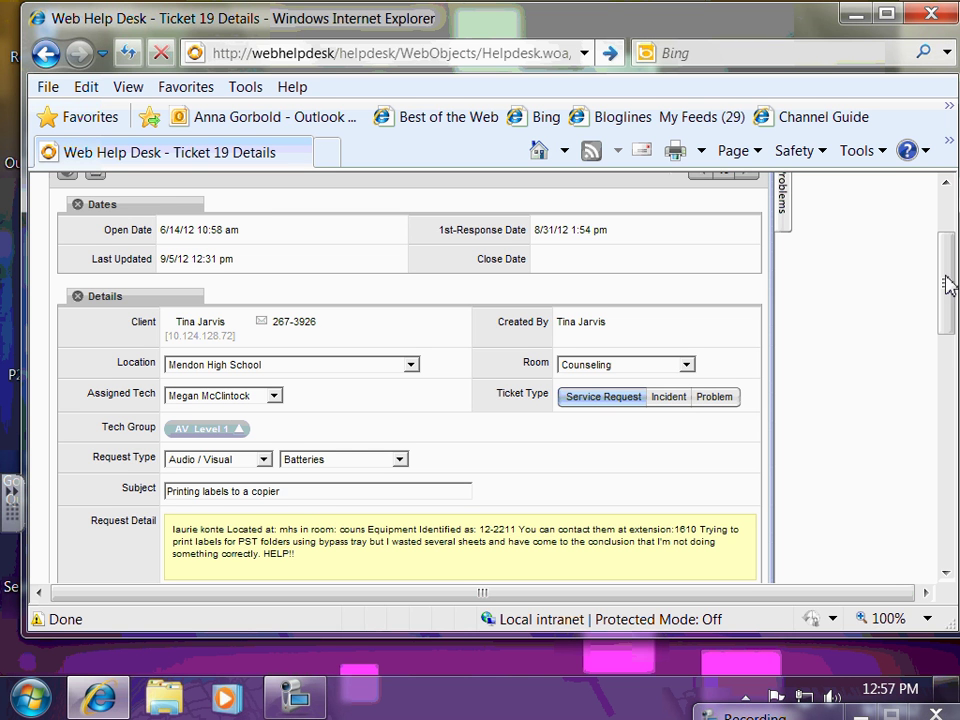
left_click_drag(949, 285, 955, 355)
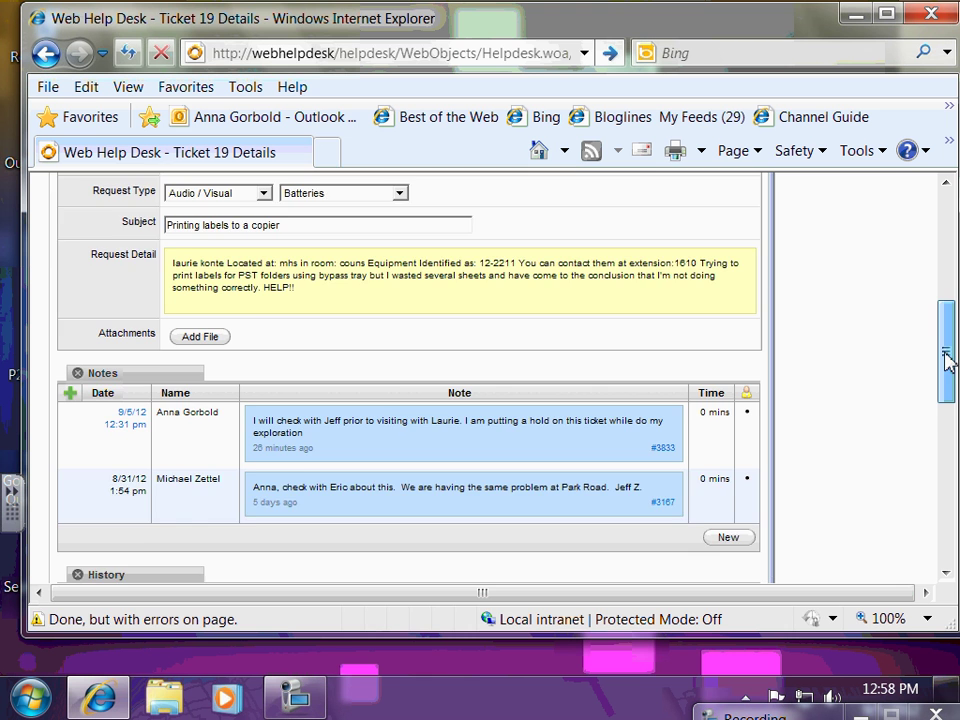
Step: Add a note saying the ticket is being reassigned but is really a test, with Cc ticked
left_click_drag(946, 360, 947, 392)
left_click(732, 443)
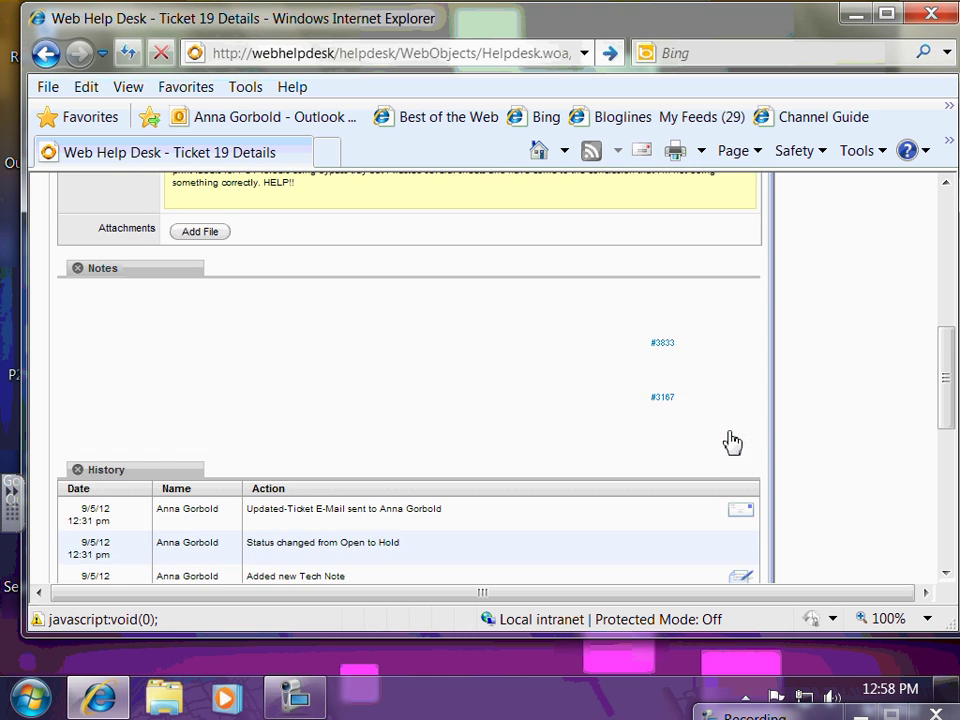
scroll(949, 378, "down", 1)
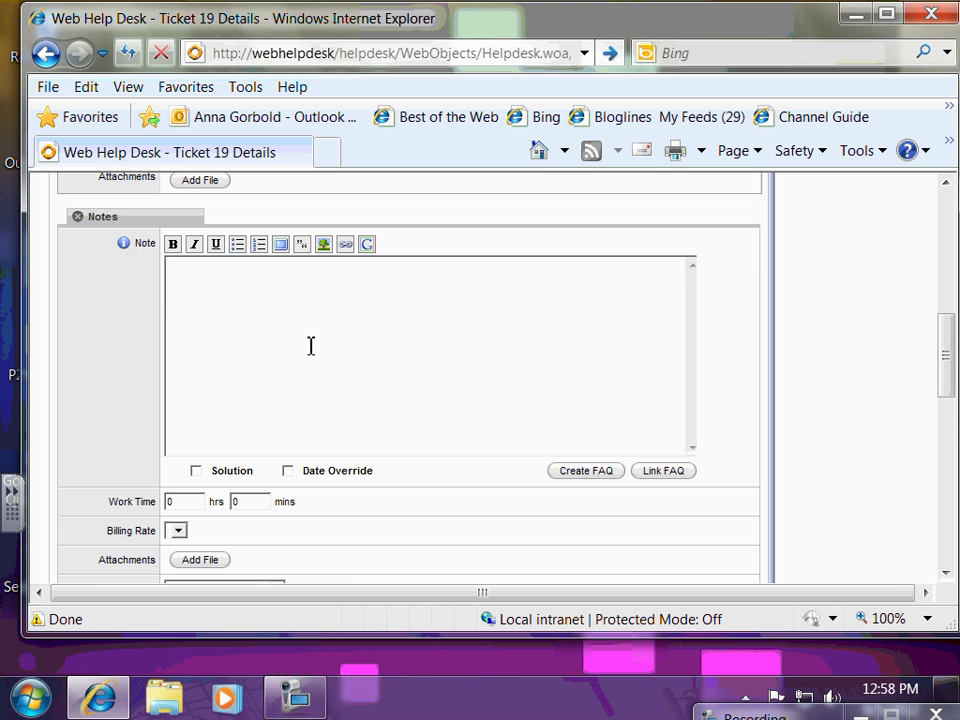
left_click(230, 271)
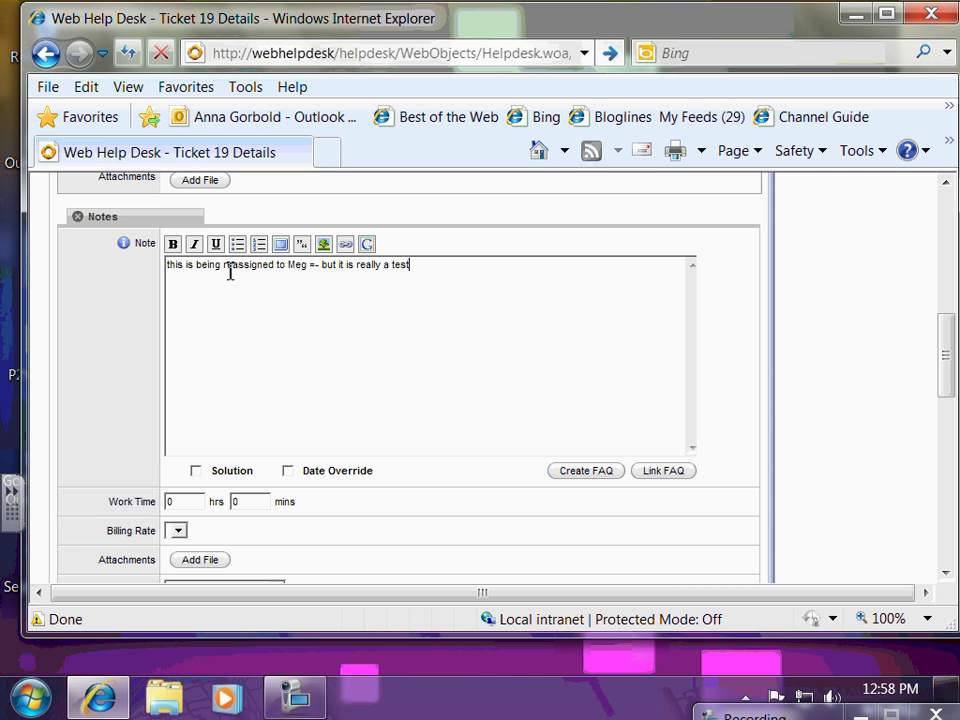
left_click_drag(949, 377, 926, 433)
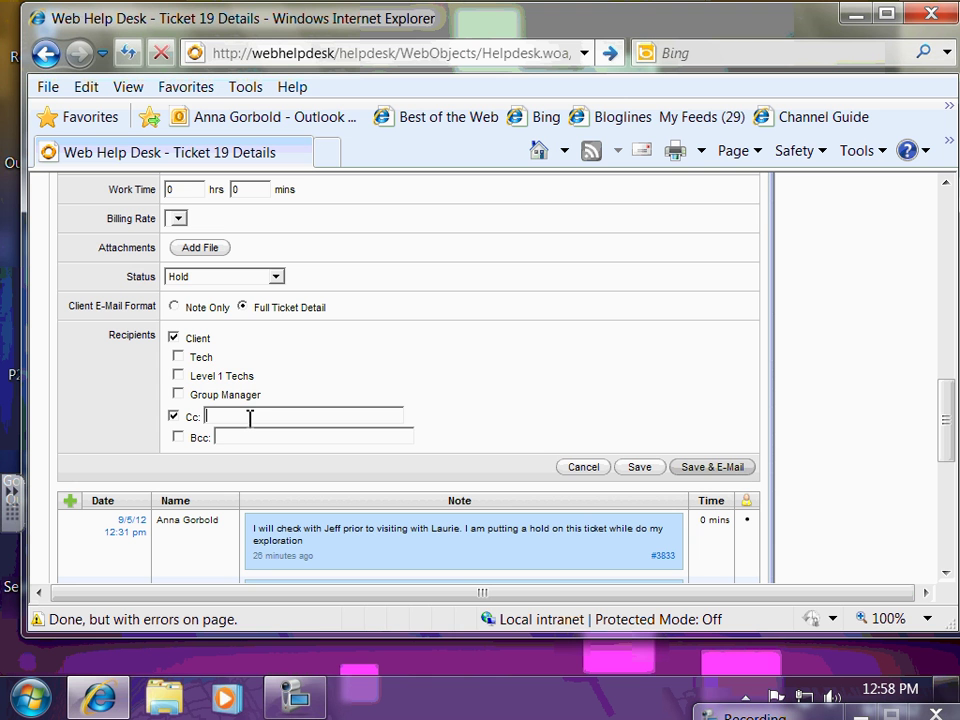
Step: Put the new technician's e-mail in Cc and save the ticket with Save & E-Mail
type("ega")
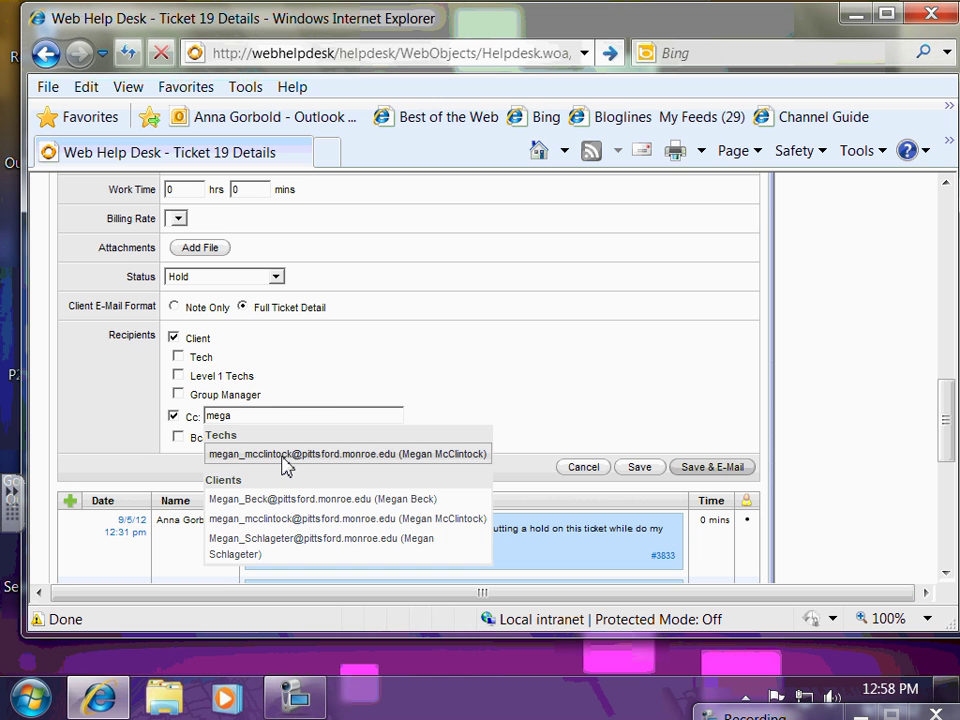
left_click(286, 464)
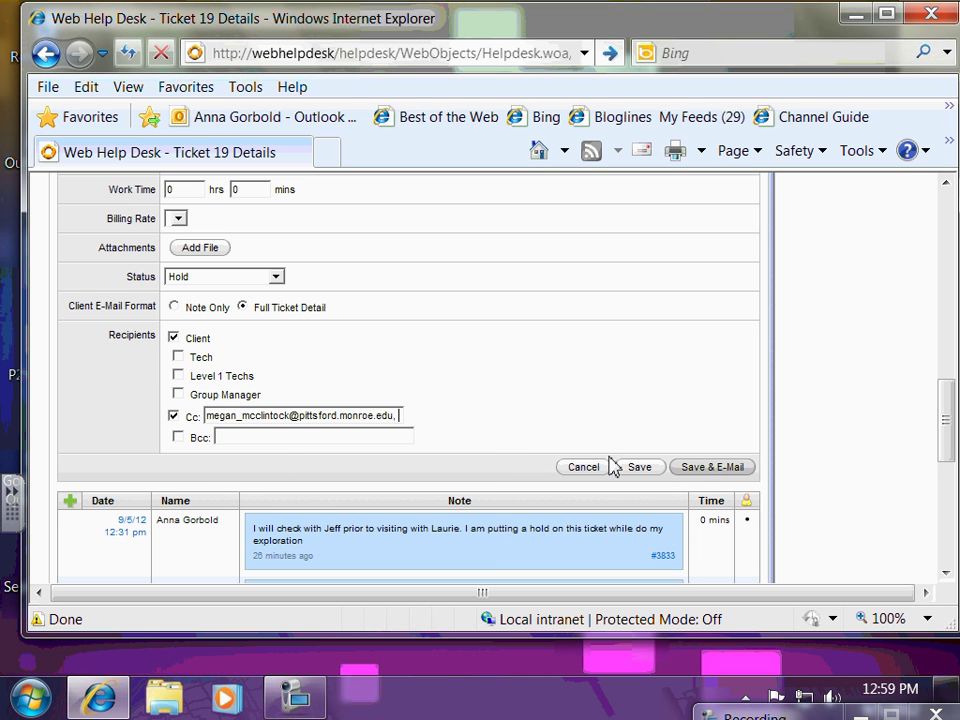
left_click(718, 478)
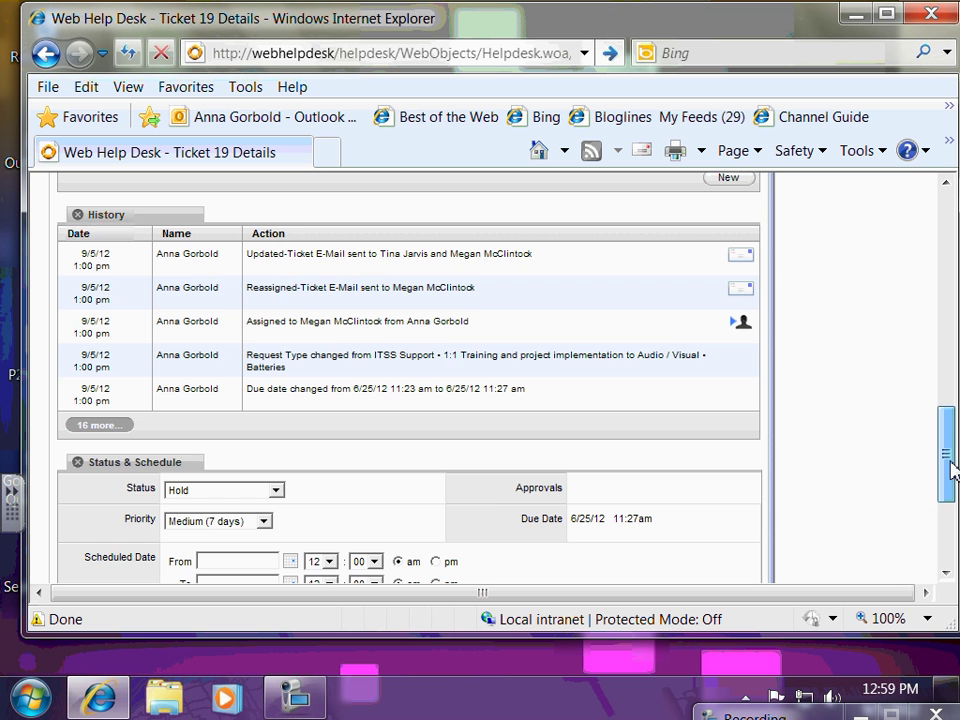
Step: Go back from ticket 19 to My Tickets, now listing tickets 1305 and 1741
left_click_drag(950, 470, 943, 253)
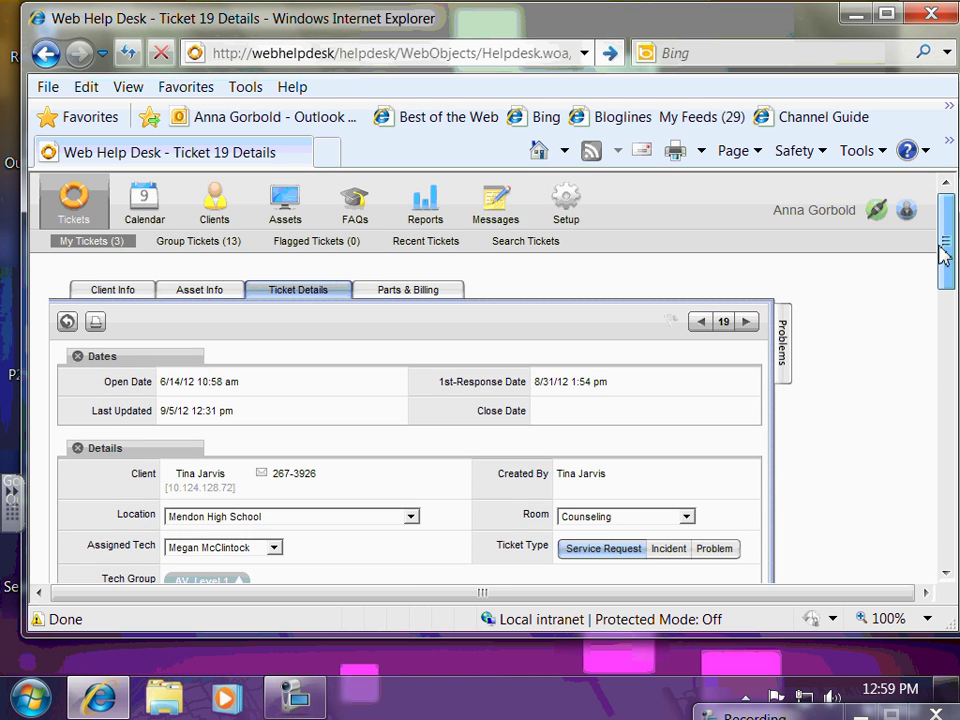
left_click(67, 322)
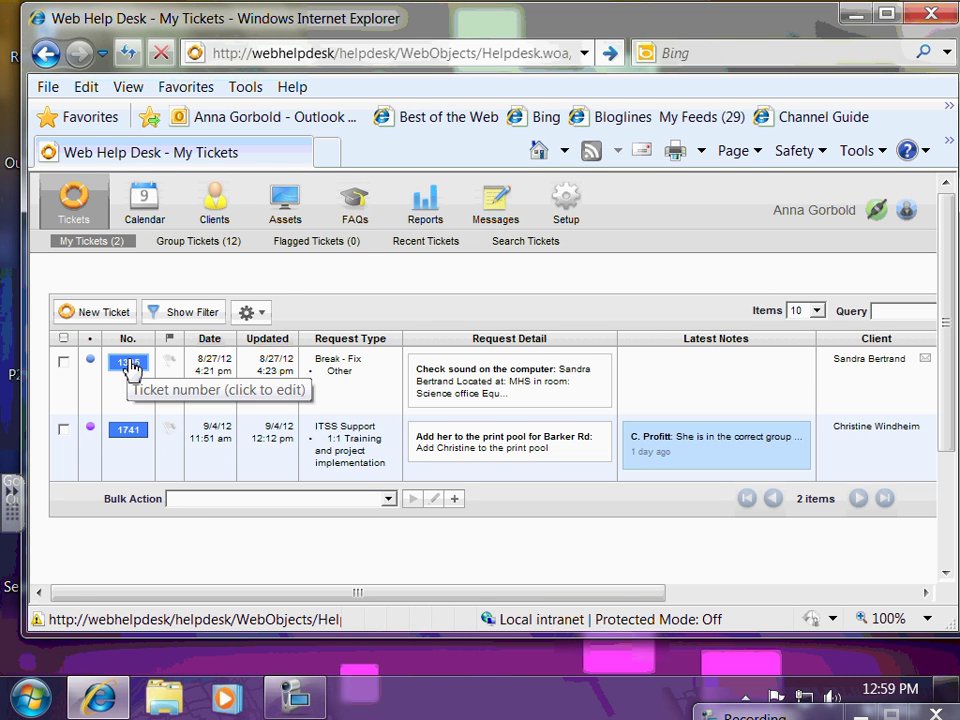
left_click(131, 366)
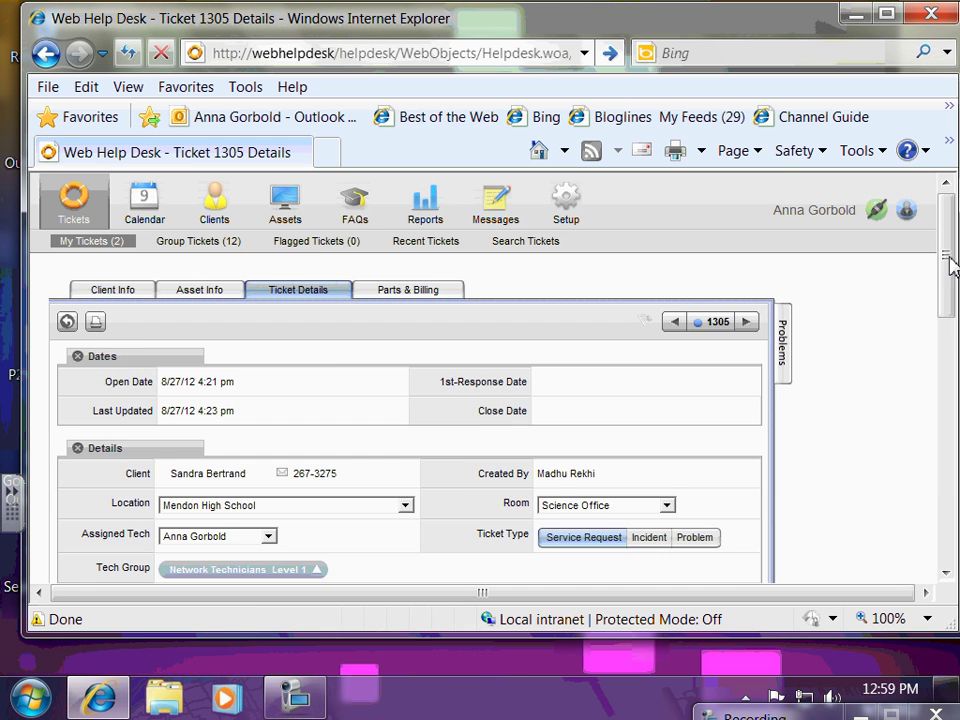
left_click_drag(950, 262, 947, 512)
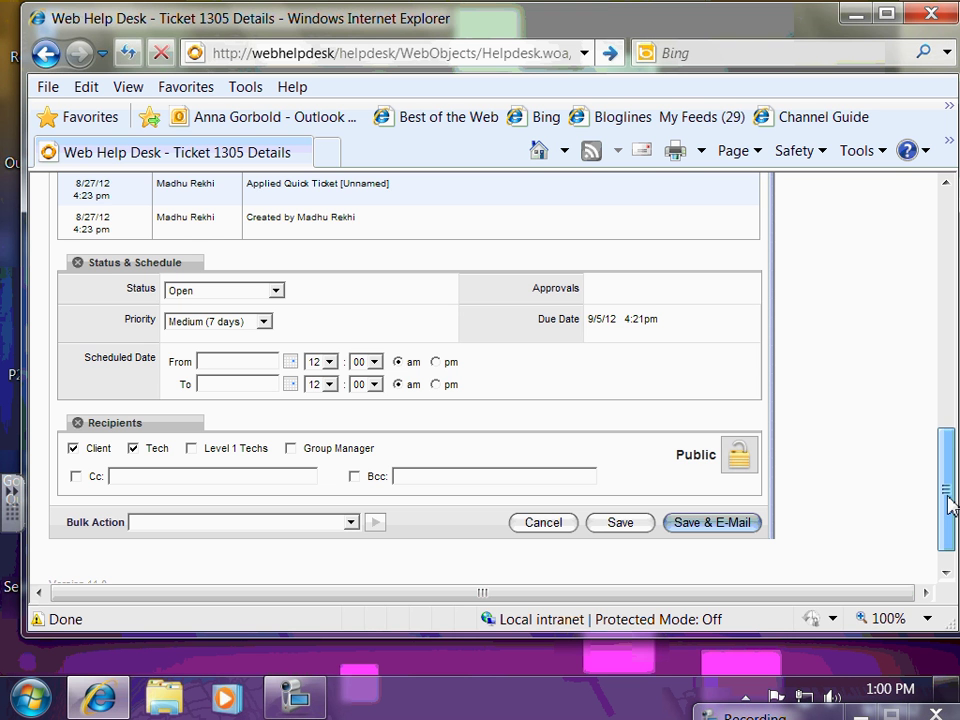
left_click_drag(950, 505, 953, 232)
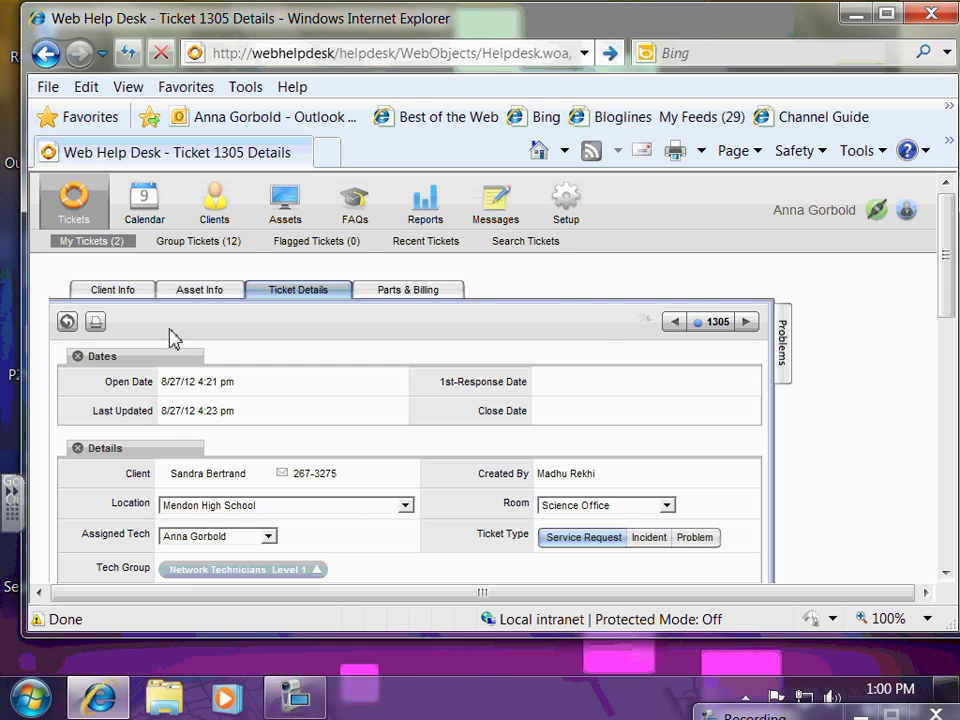
left_click(67, 323)
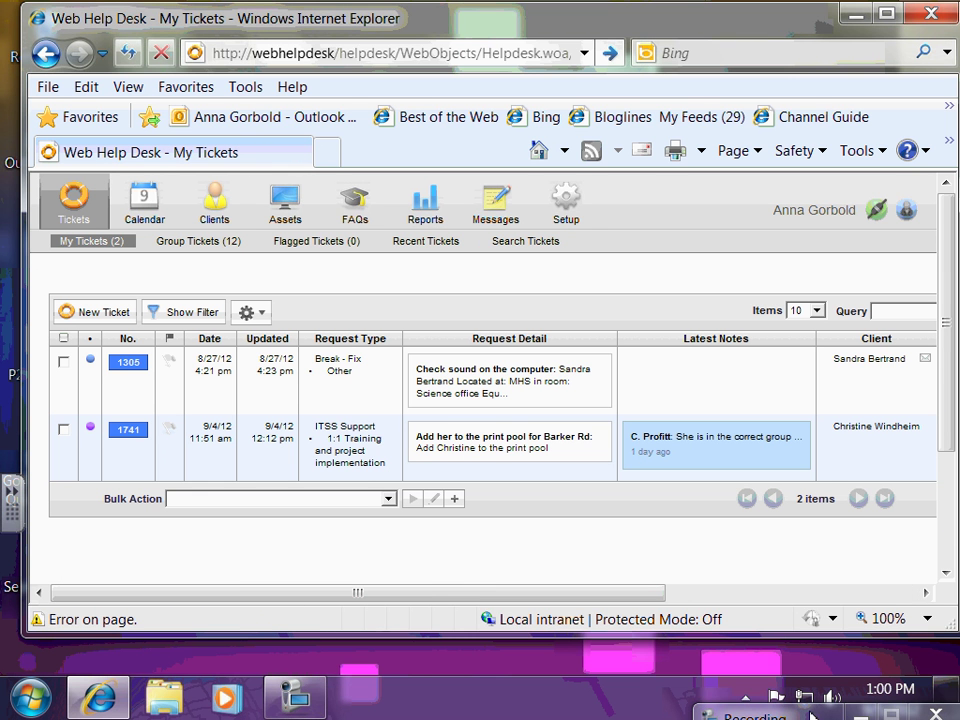
left_click(800, 714)
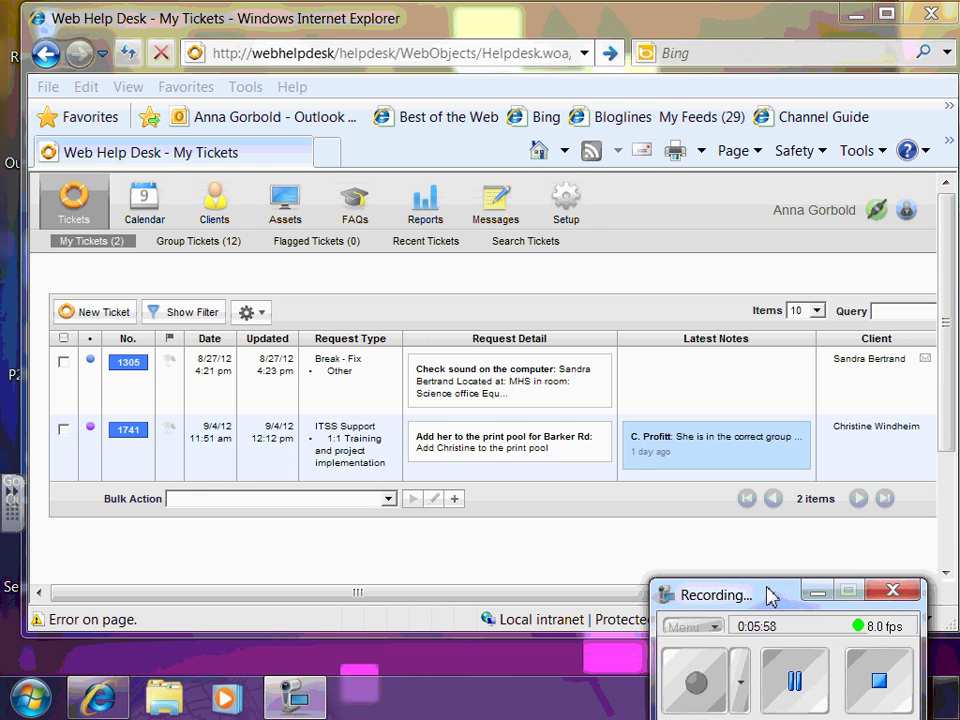